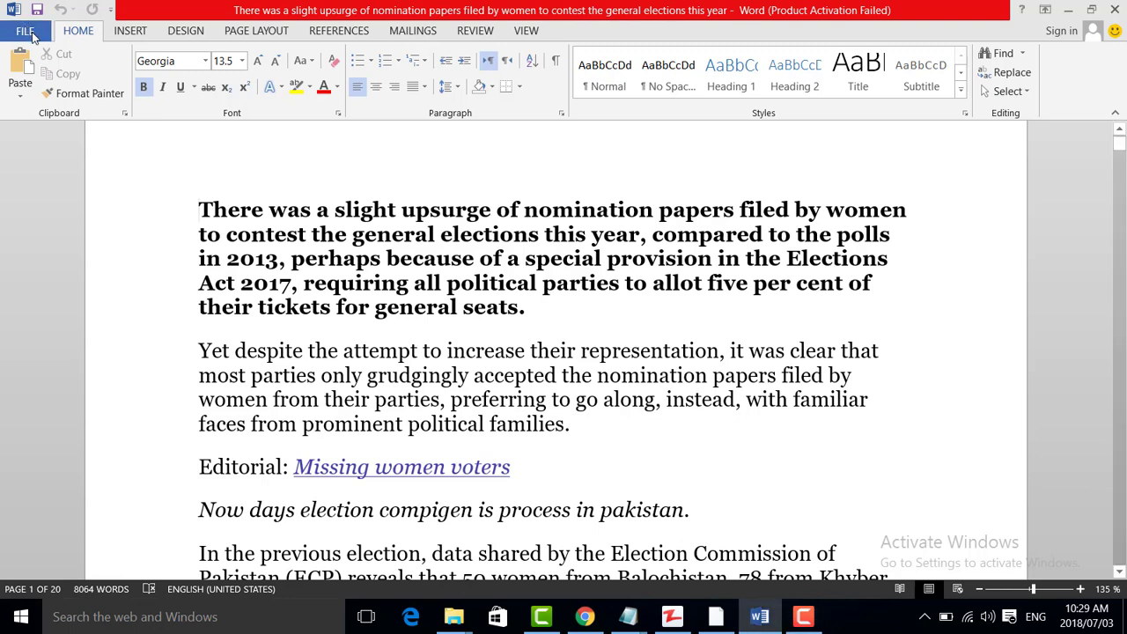
Open the document's print settings and set the number of copies to 5.
{"action": "left_click", "coordinate": [26, 31]}
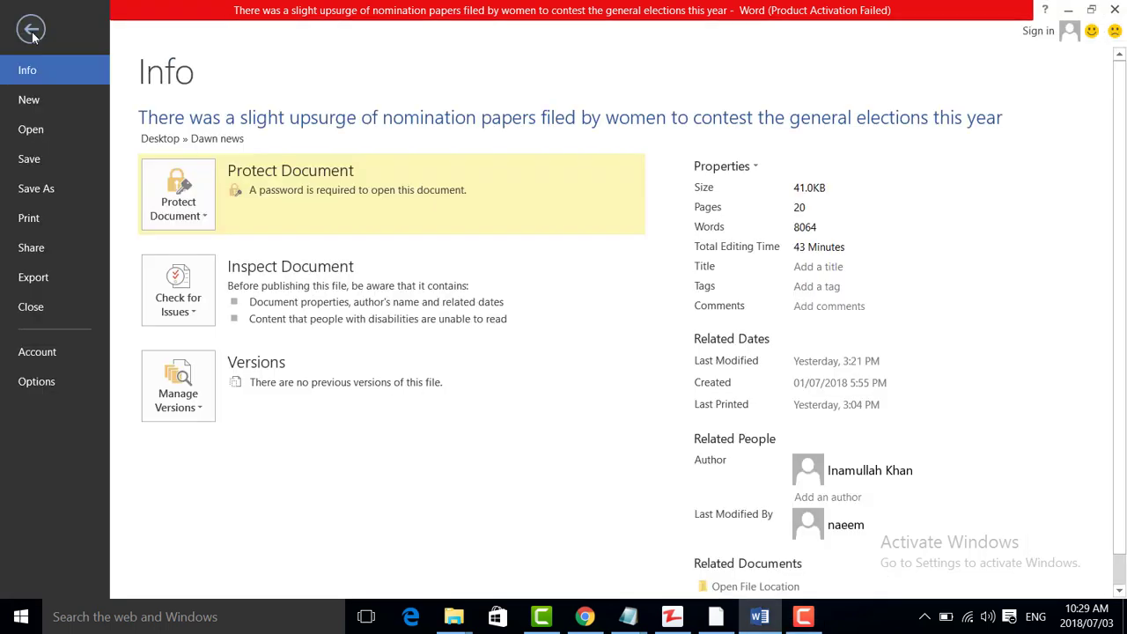
{"action": "left_click", "coordinate": [48, 223]}
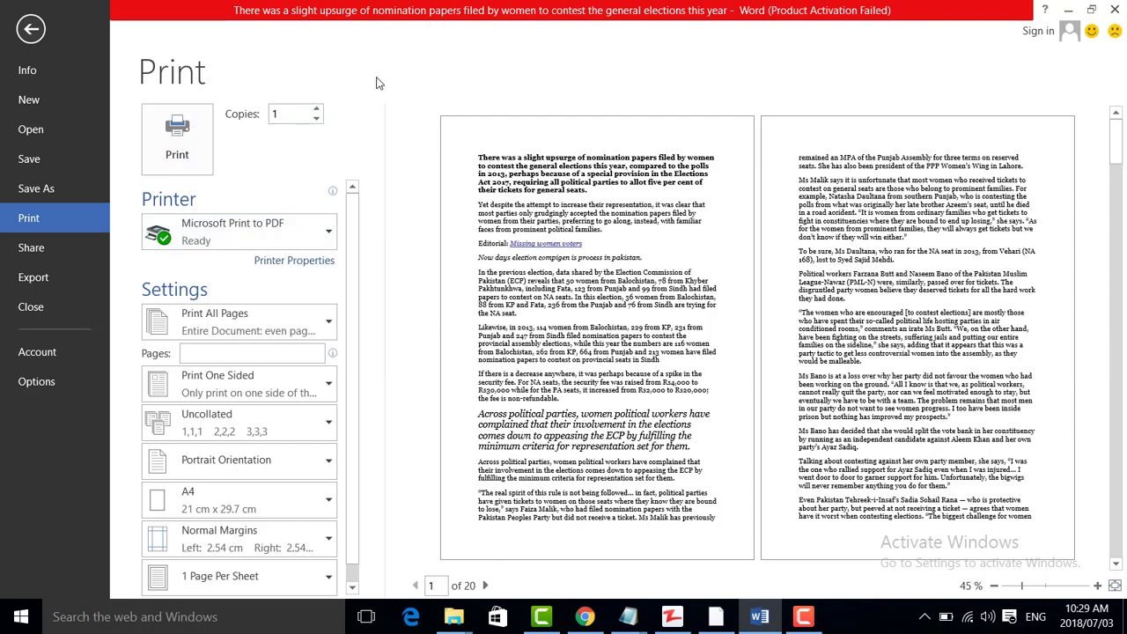
{"action": "left_click", "coordinate": [319, 110]}
{"action": "left_click", "coordinate": [319, 109]}
{"action": "left_click", "coordinate": [319, 109]}
{"action": "left_click", "coordinate": [319, 109]}
{"action": "left_click", "coordinate": [282, 113]}
Try the Print Current Page range, and replace it with Custom Print using the page list "2,5.10.16.".
{"action": "left_click", "coordinate": [273, 331]}
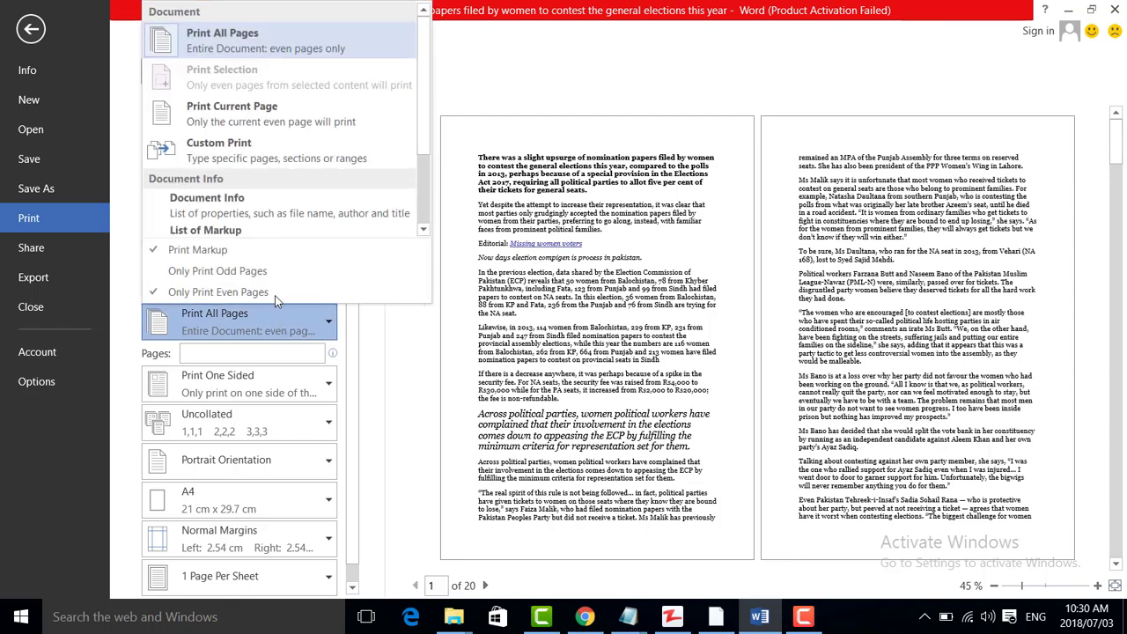
{"action": "left_click", "coordinate": [248, 121]}
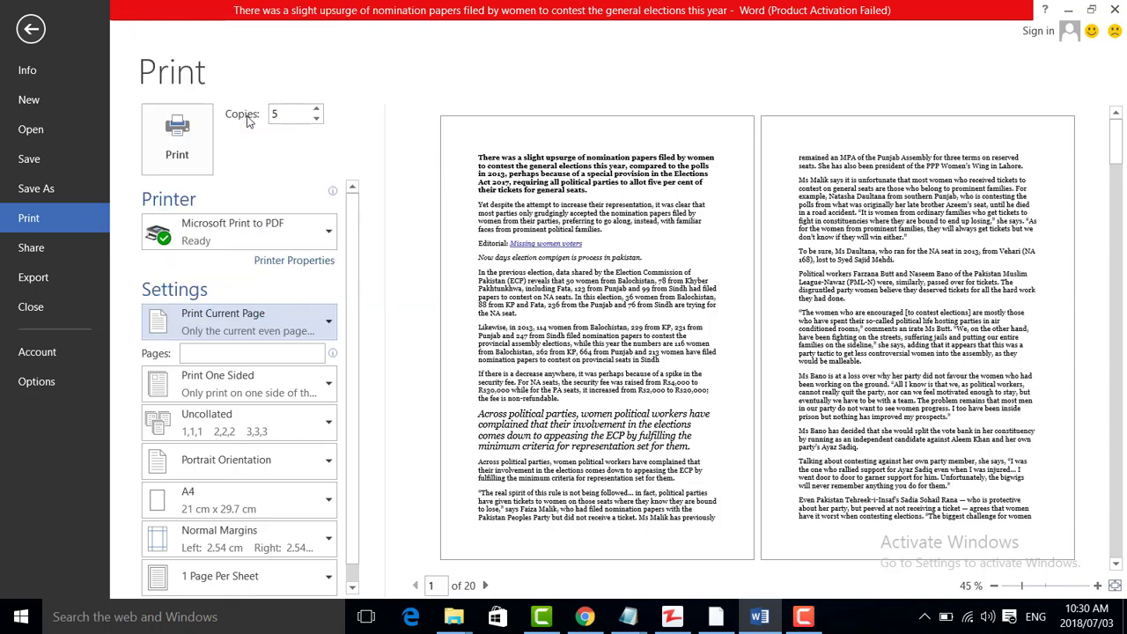
{"action": "left_click", "coordinate": [292, 333]}
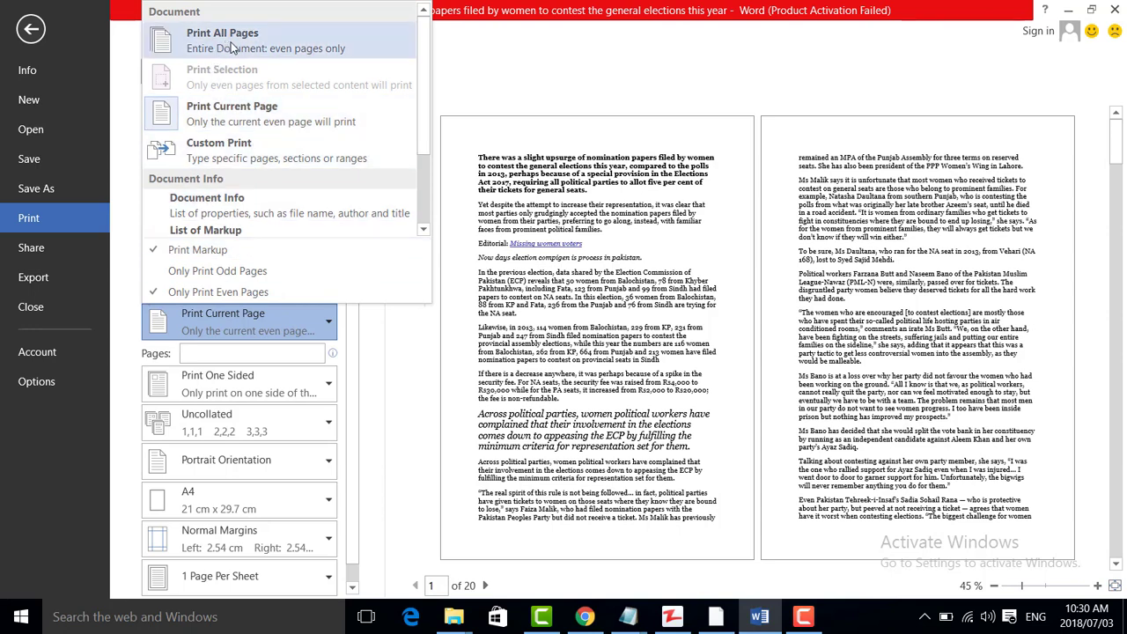
{"action": "left_click", "coordinate": [240, 167]}
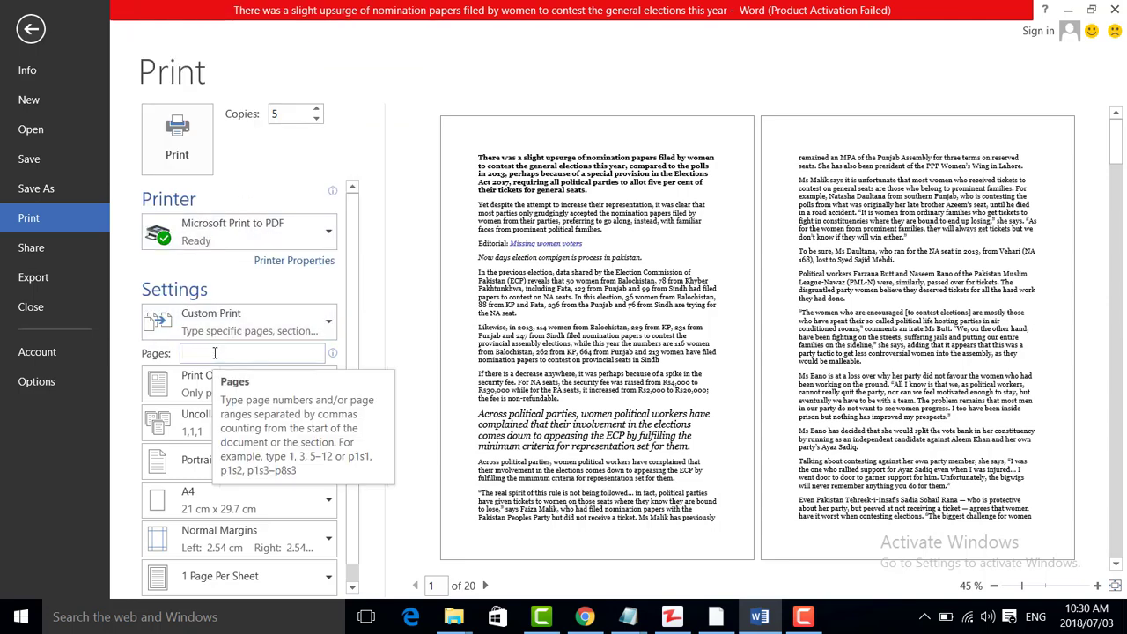
{"action": "type", "text": "2"}
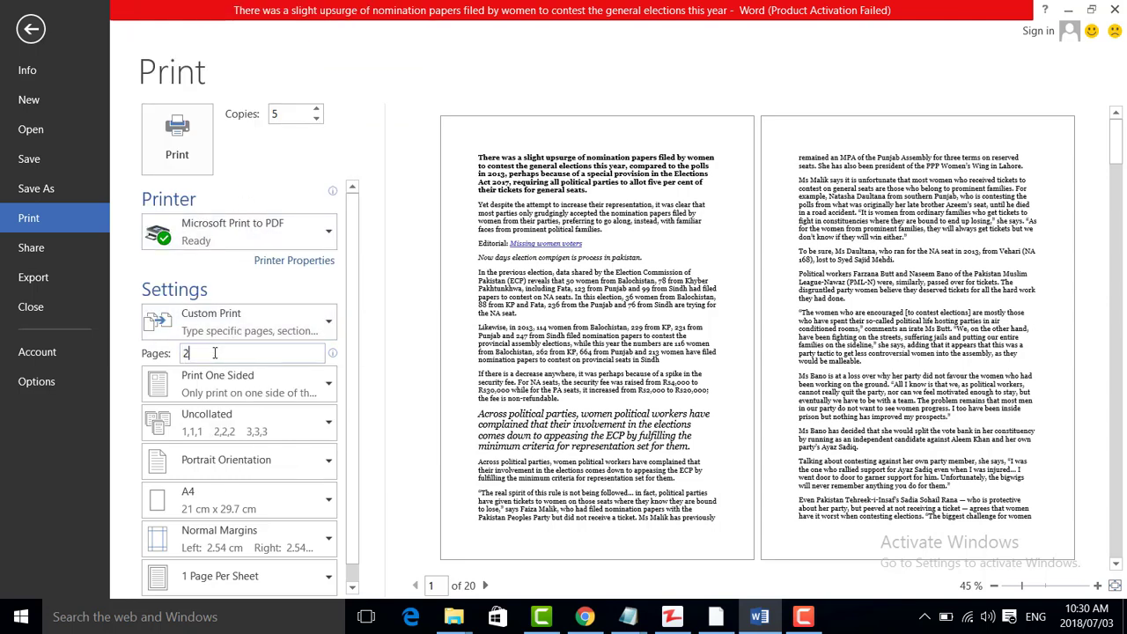
{"action": "type", "text": ",5,10."}
{"action": "key", "text": "BackSpace"}
Raise the number of copies to 8 and choose Print One Sided.
{"action": "double_click", "coordinate": [318, 111]}
{"action": "left_click", "coordinate": [271, 339]}
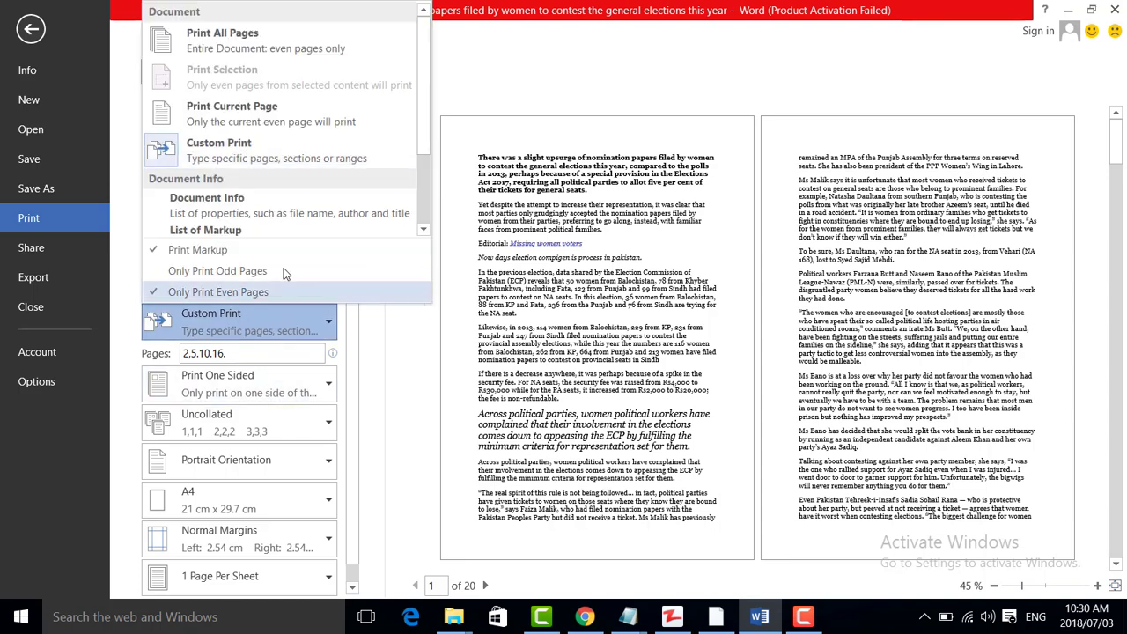
{"action": "left_click", "coordinate": [414, 381]}
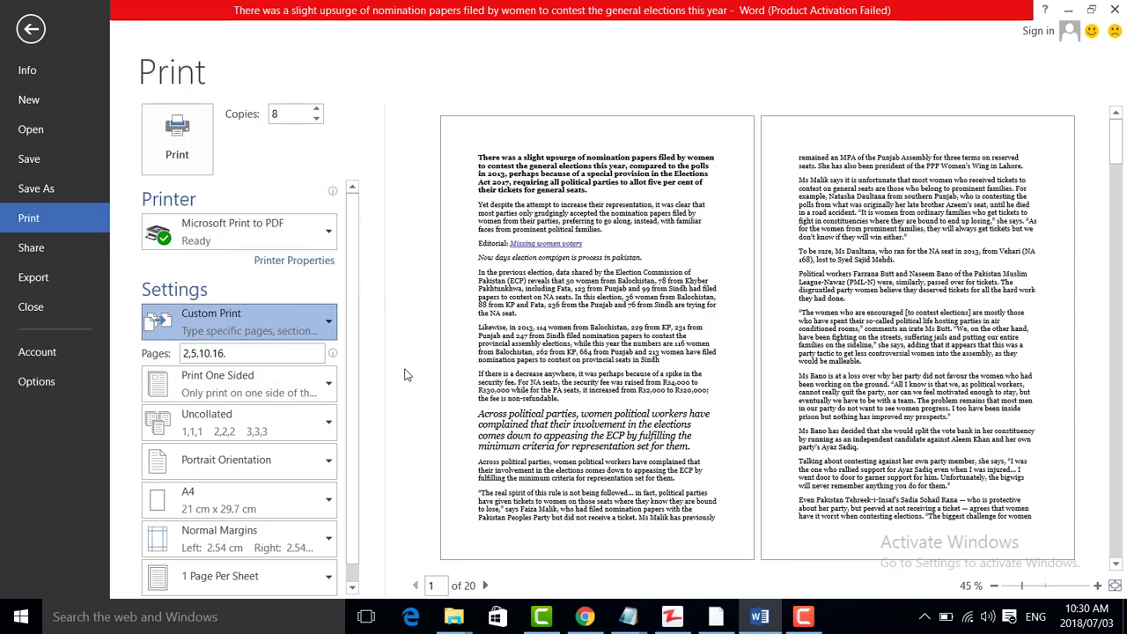
{"action": "left_click", "coordinate": [260, 388]}
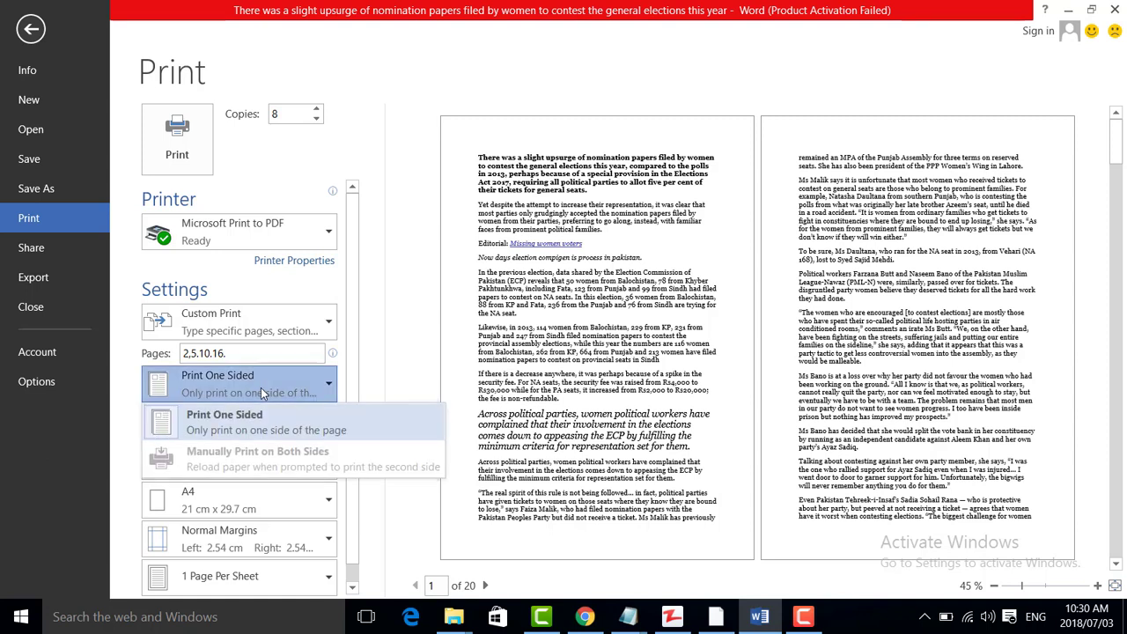
{"action": "left_click", "coordinate": [329, 427]}
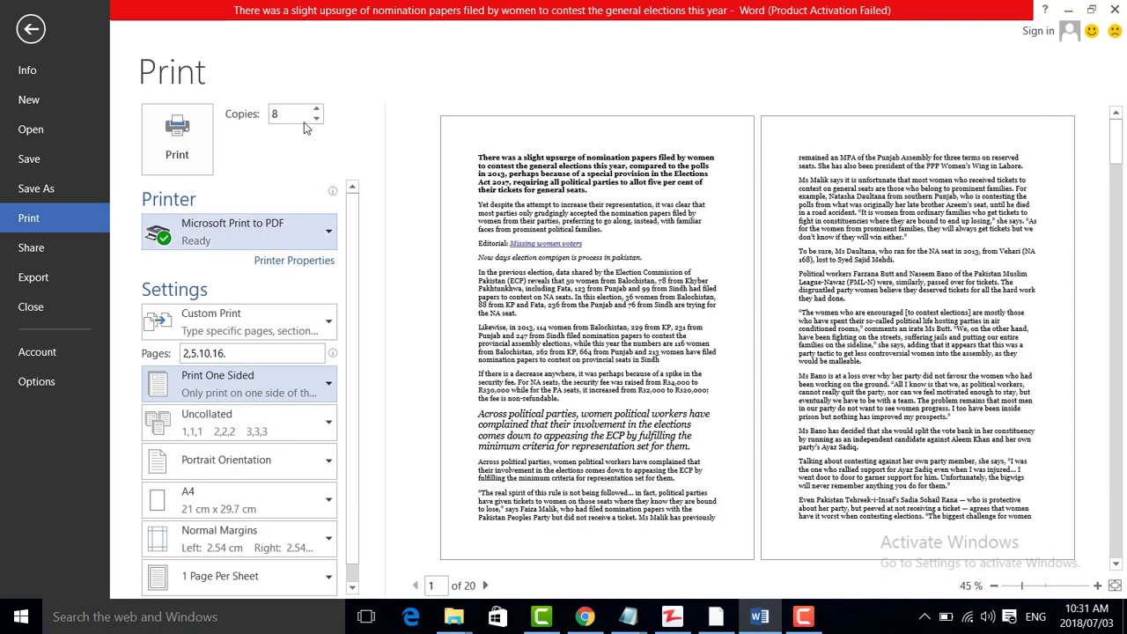
Try collated printing, review the sided-printing options, and return the copies to Uncollated.
{"action": "left_click", "coordinate": [245, 436]}
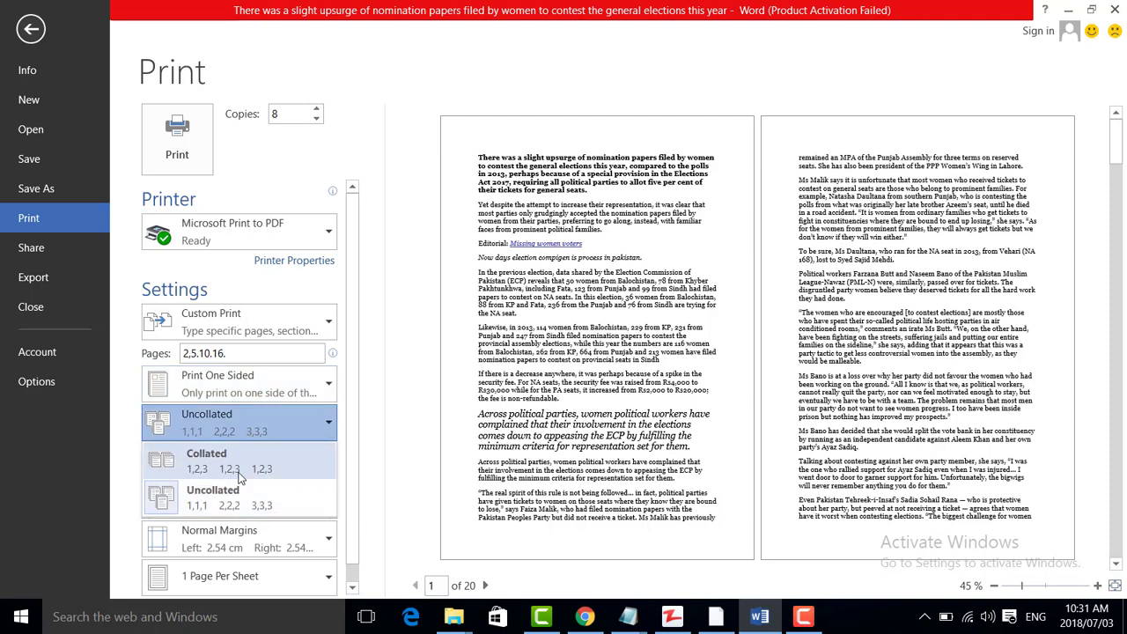
{"action": "left_click", "coordinate": [262, 471]}
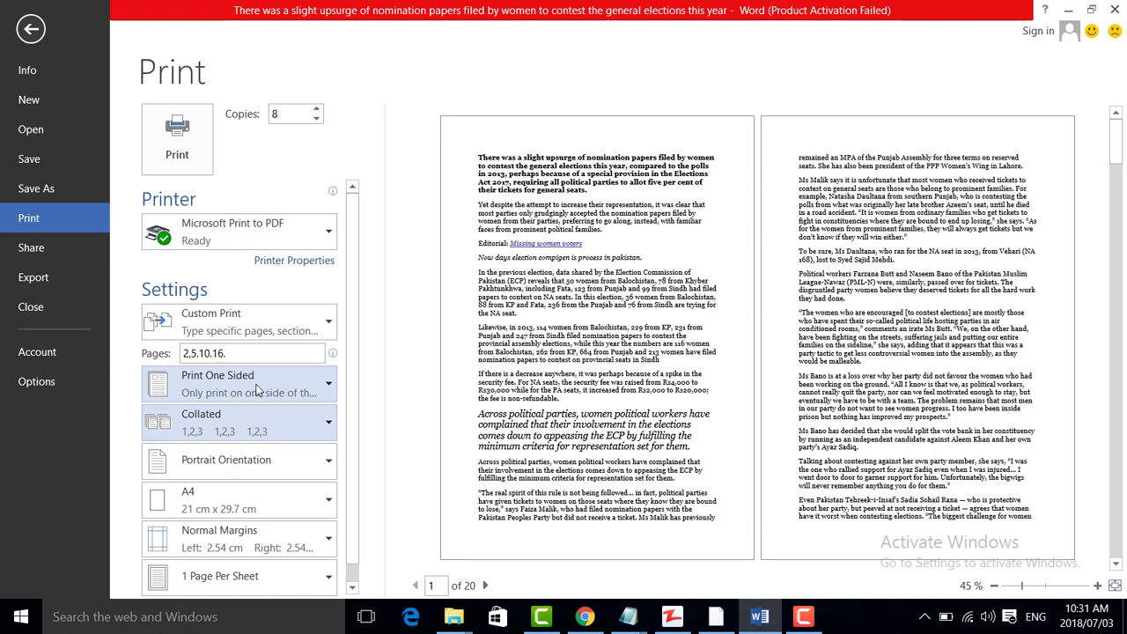
{"action": "left_click", "coordinate": [257, 389]}
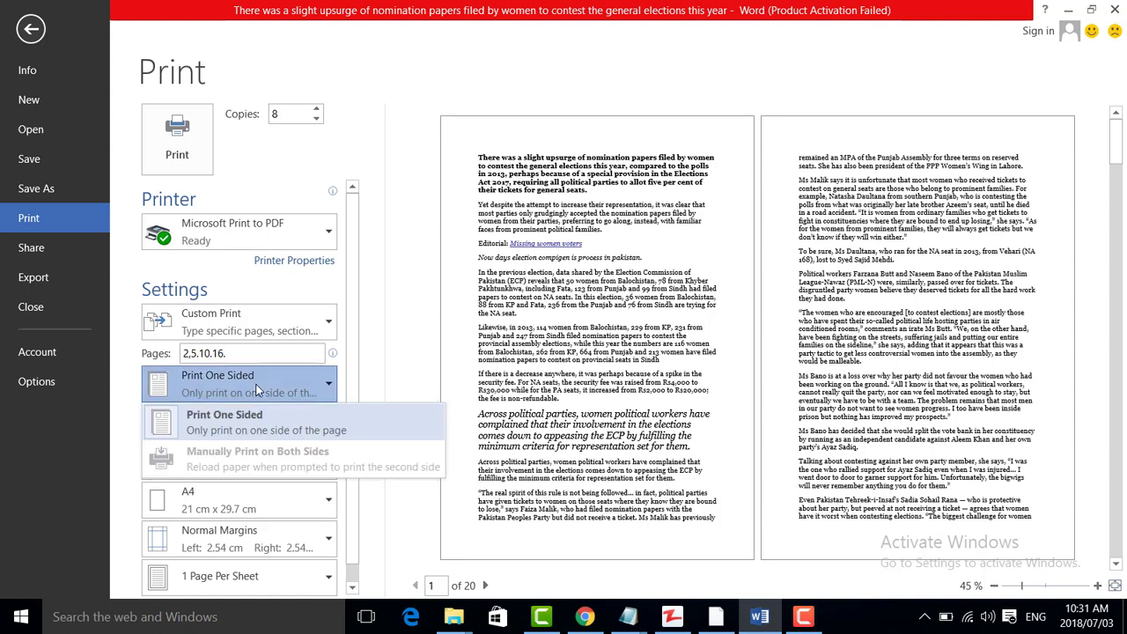
{"action": "left_click", "coordinate": [364, 318]}
{"action": "left_click", "coordinate": [261, 432]}
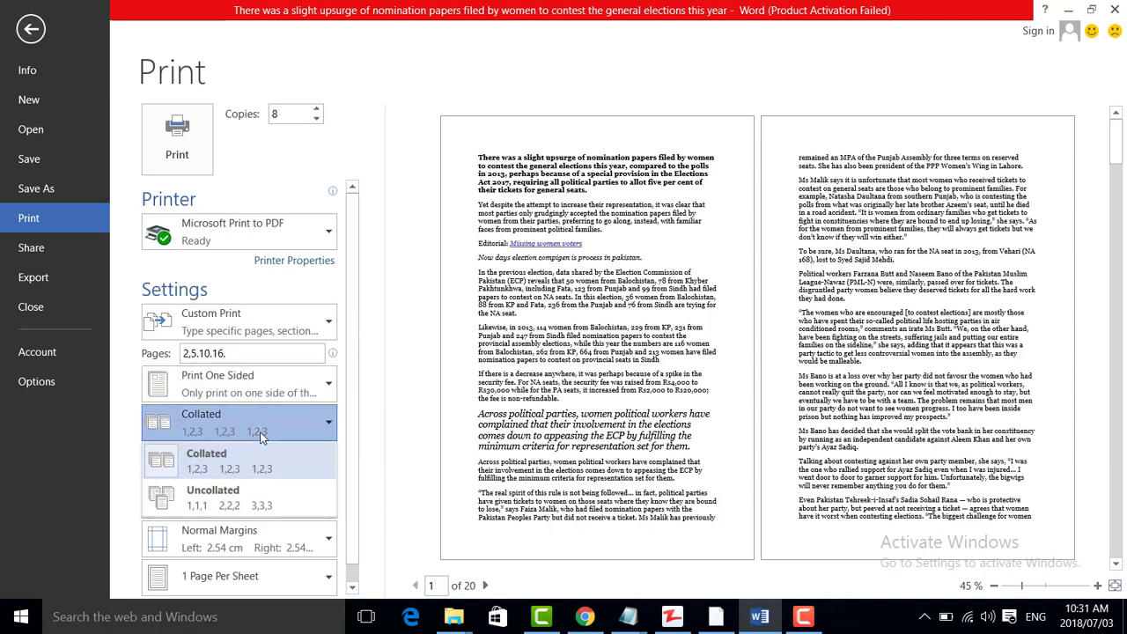
{"action": "left_click", "coordinate": [218, 499]}
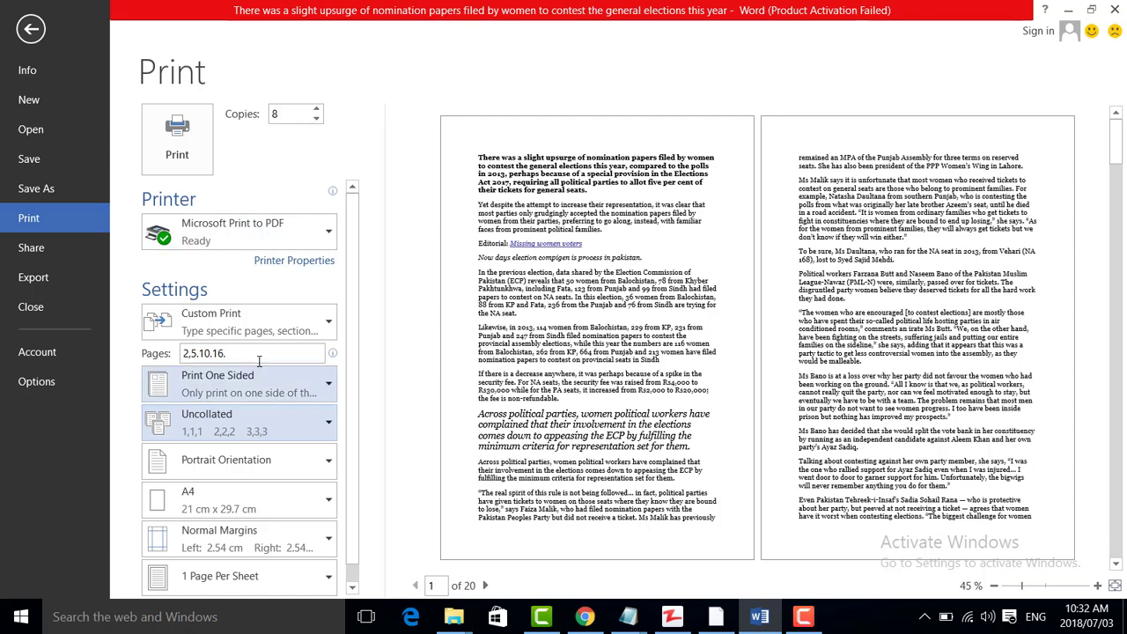
Switch the page orientation to landscape and select the A4 paper size.
{"action": "left_click", "coordinate": [242, 468]}
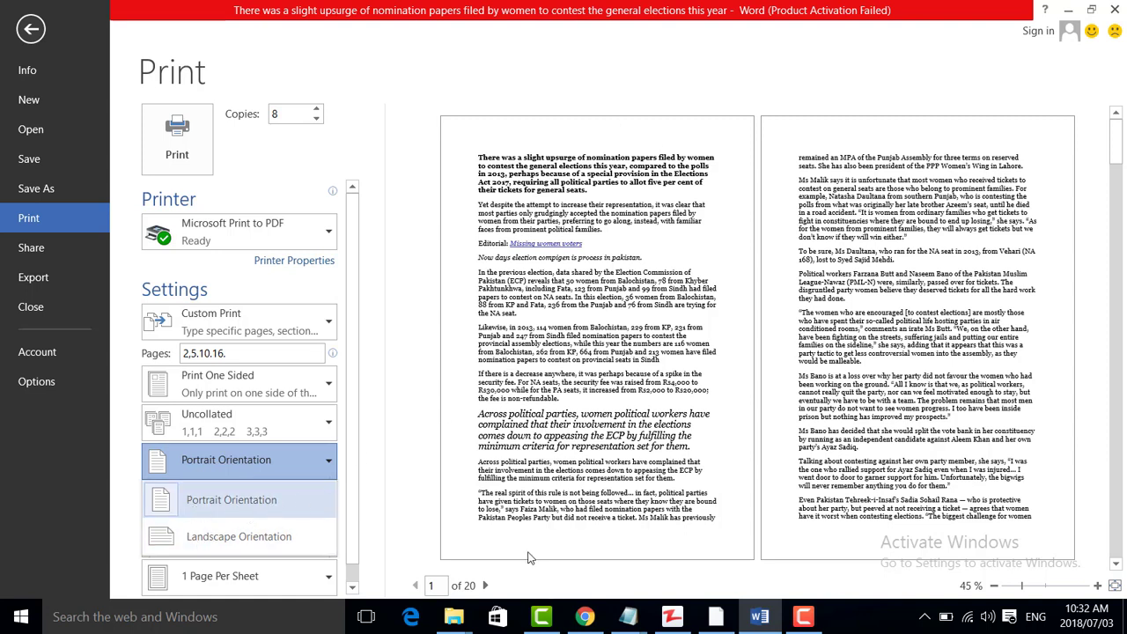
{"action": "left_click", "coordinate": [264, 536]}
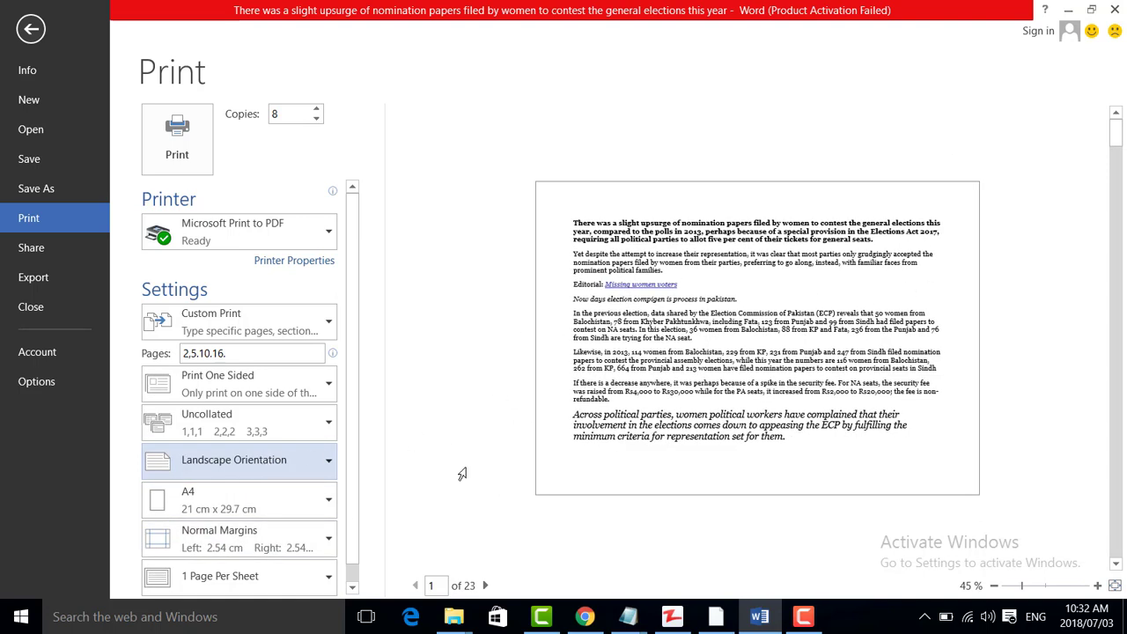
{"action": "scroll", "coordinate": [247, 499], "scroll_direction": "down", "scroll_amount": 1}
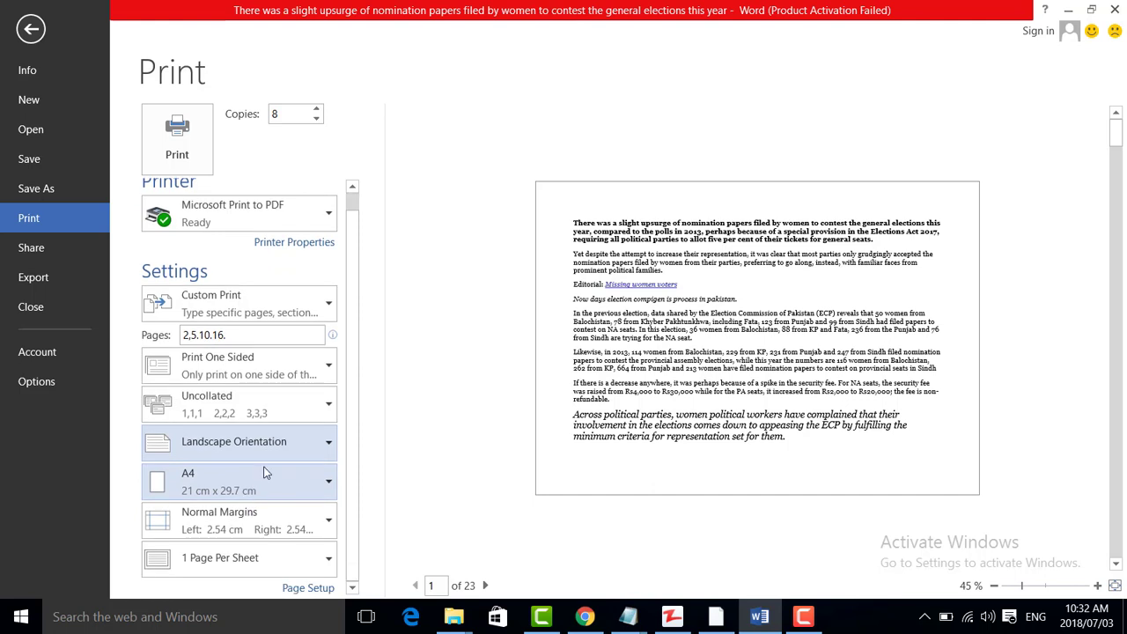
{"action": "left_click", "coordinate": [216, 485]}
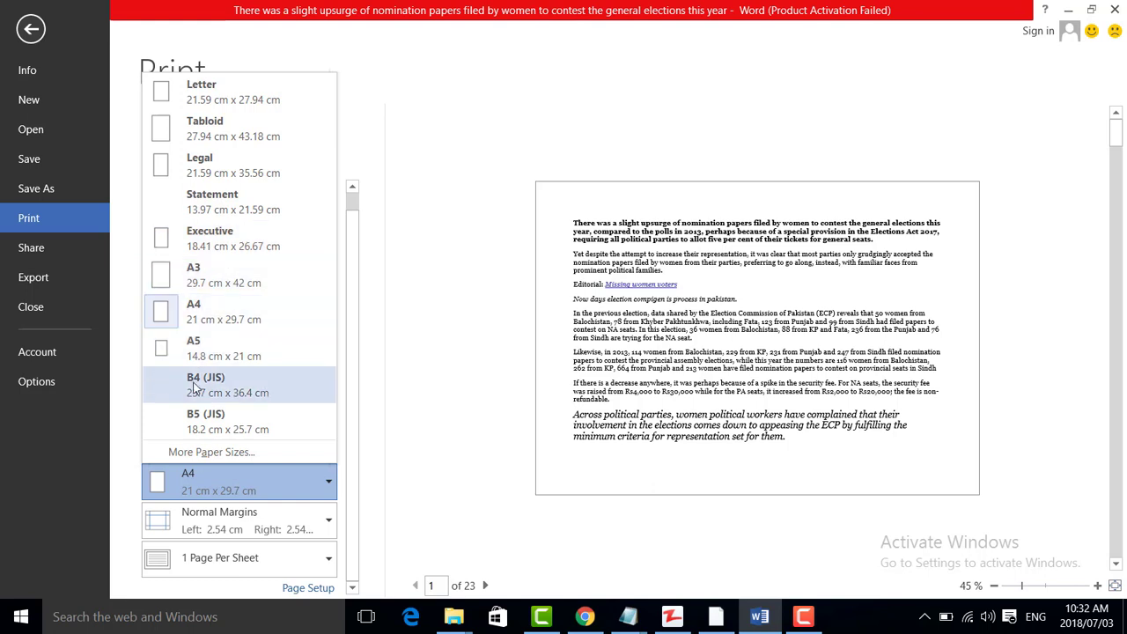
{"action": "left_click", "coordinate": [253, 325]}
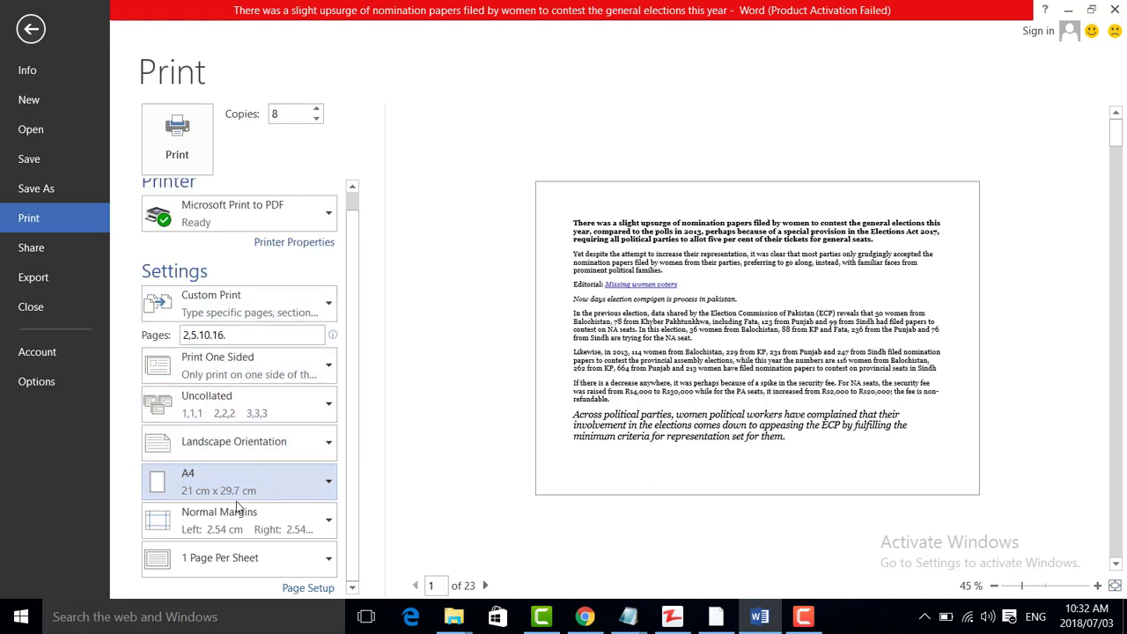
Review the margin presets and set the page orientation back to portrait.
{"action": "left_click", "coordinate": [215, 529]}
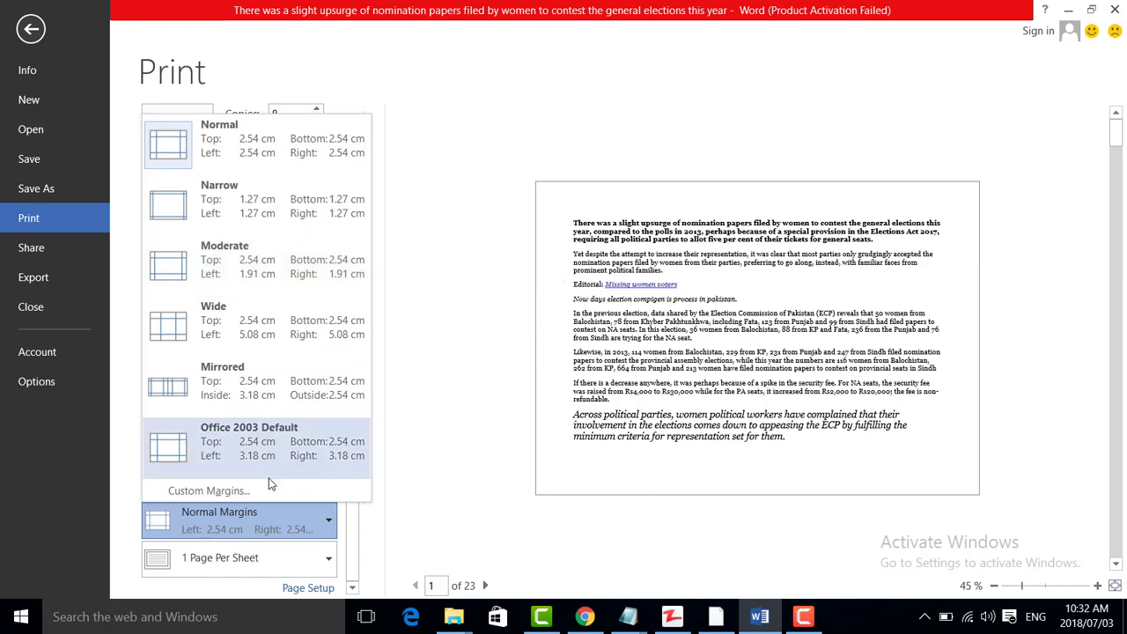
{"action": "left_click", "coordinate": [549, 382]}
{"action": "left_click", "coordinate": [255, 444]}
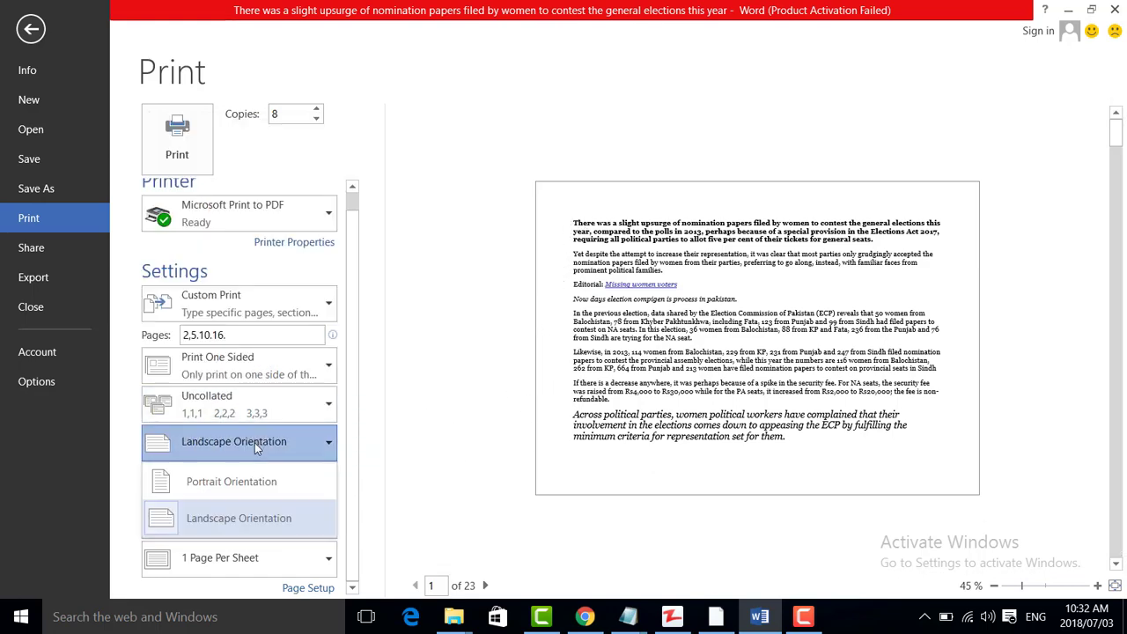
{"action": "left_click", "coordinate": [231, 482]}
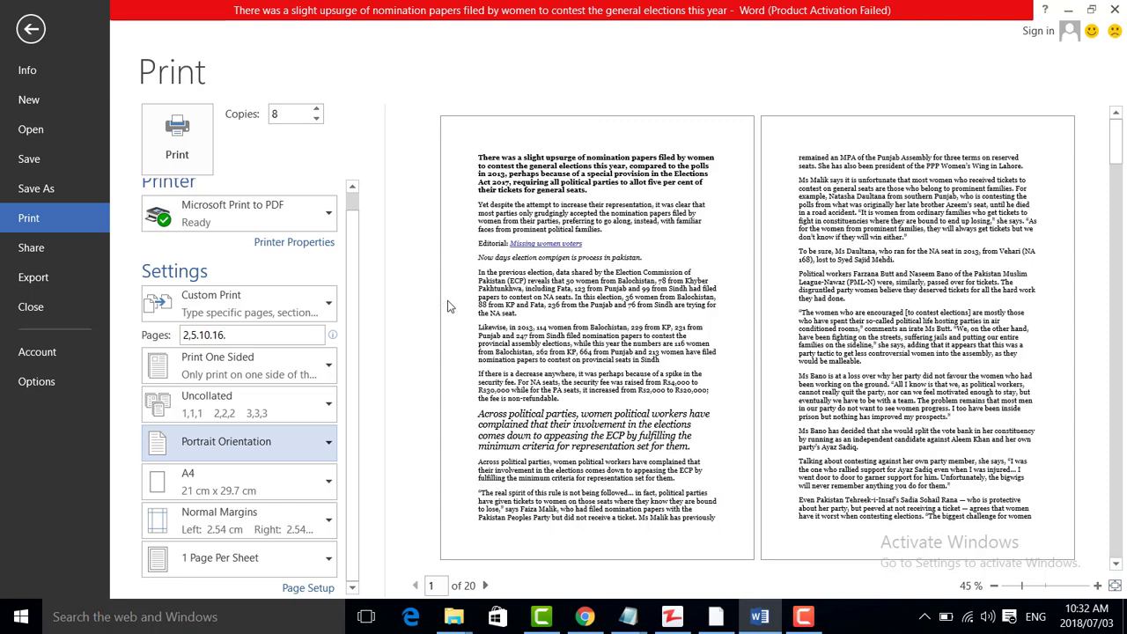
{"action": "left_click", "coordinate": [280, 454]}
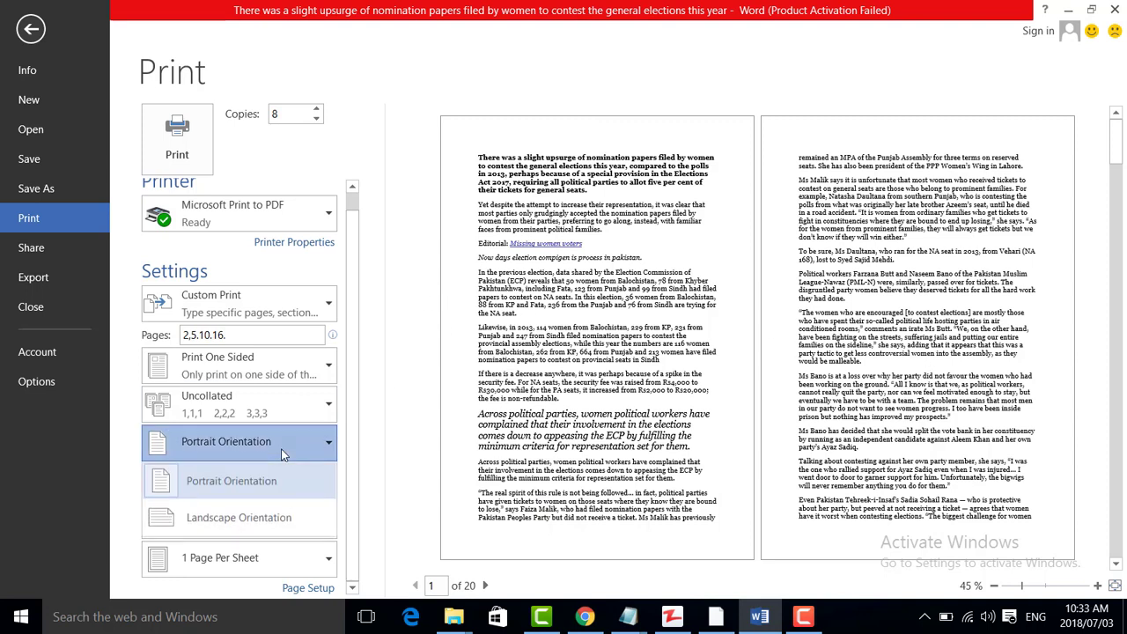
{"action": "left_click", "coordinate": [392, 410]}
Apply custom page margins of 3 cm top, 3.3 cm bottom, 3.2 cm left and 3.5 cm right to the whole document.
{"action": "left_click", "coordinate": [255, 520]}
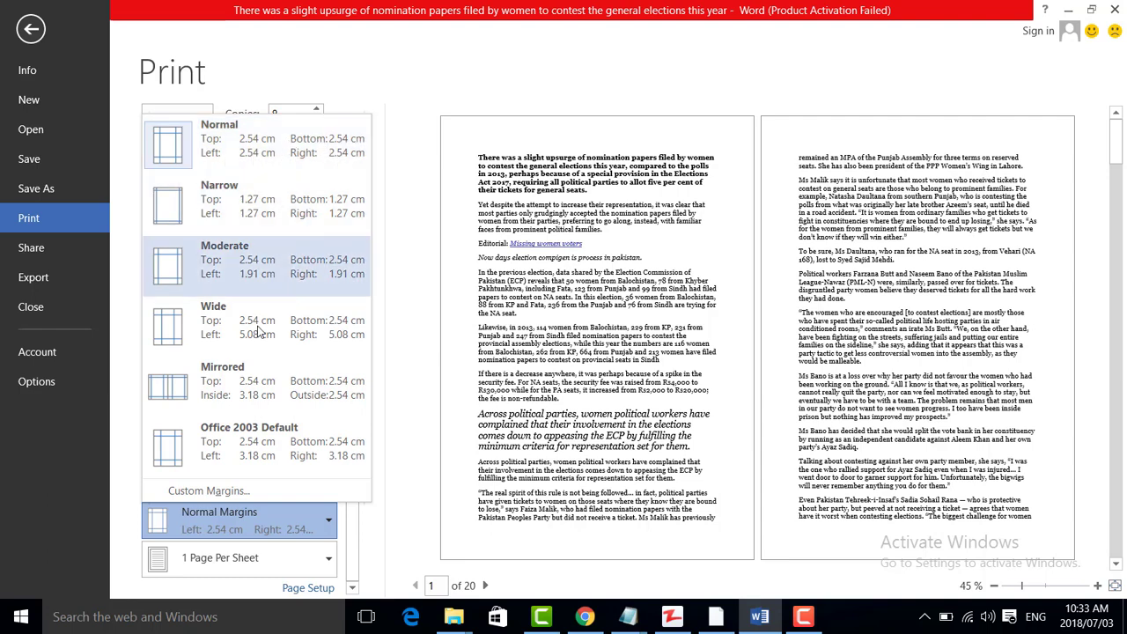
{"action": "left_click", "coordinate": [205, 492]}
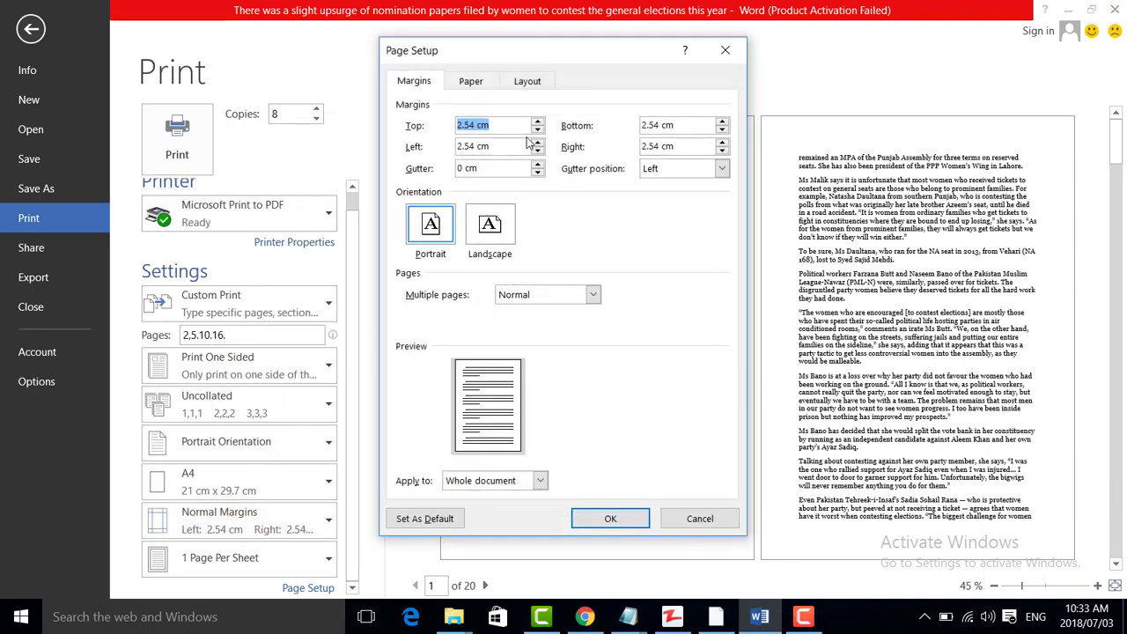
{"action": "left_click", "coordinate": [537, 126]}
{"action": "left_click", "coordinate": [538, 125]}
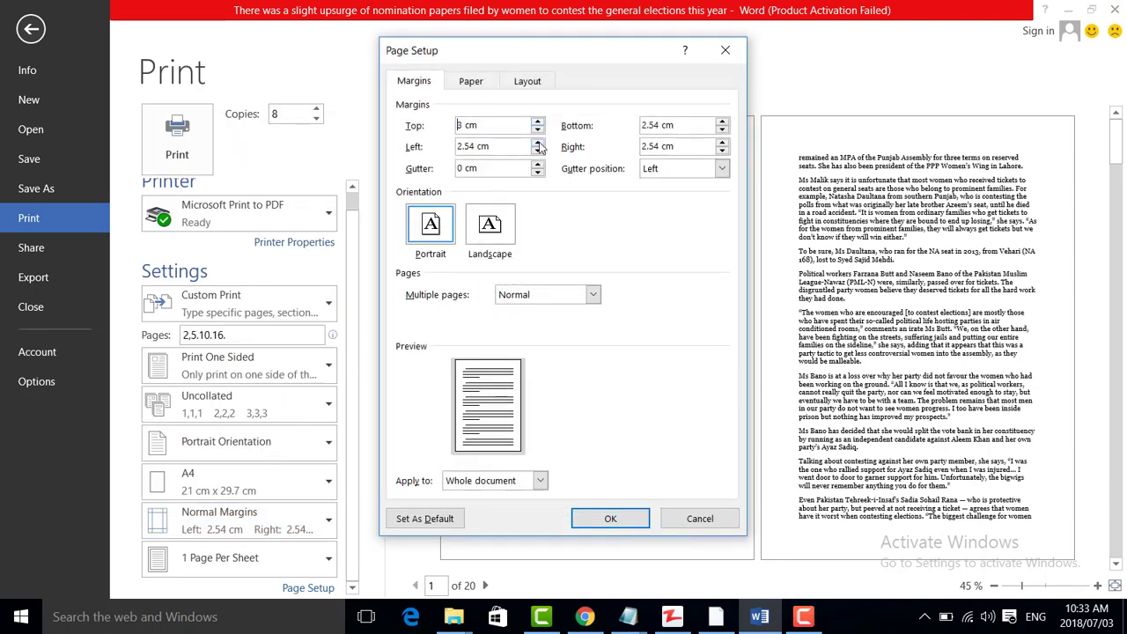
{"action": "left_click", "coordinate": [538, 142]}
{"action": "left_click", "coordinate": [722, 121]}
{"action": "left_click", "coordinate": [723, 121]}
{"action": "left_click", "coordinate": [722, 121]}
{"action": "left_click", "coordinate": [722, 121]}
{"action": "left_click", "coordinate": [722, 142]}
{"action": "left_click", "coordinate": [722, 142]}
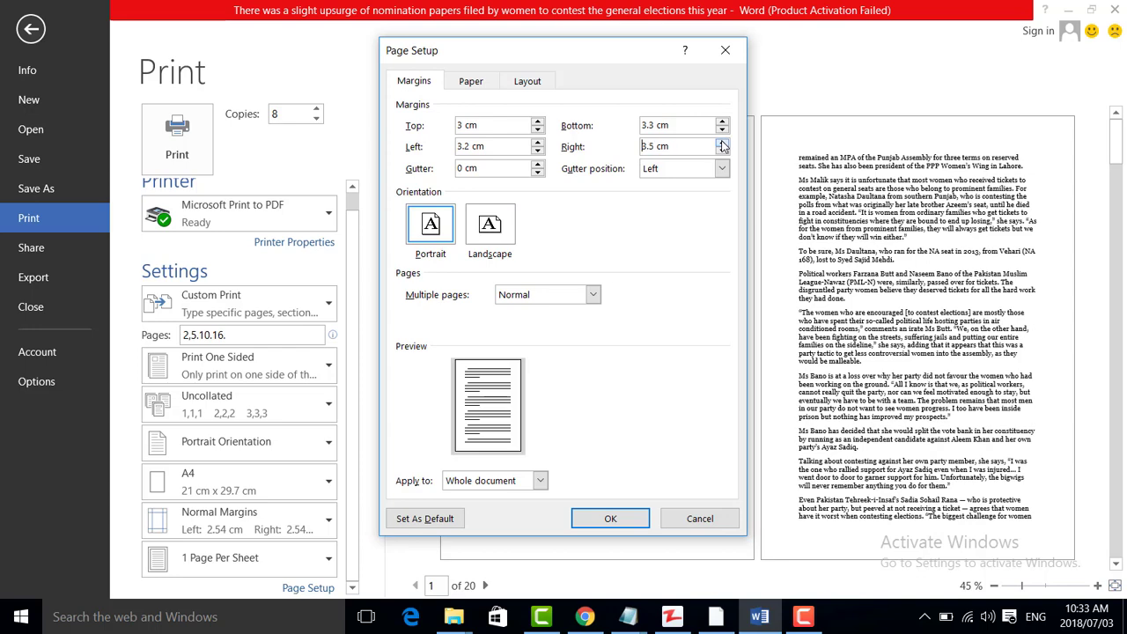
{"action": "left_click", "coordinate": [586, 518]}
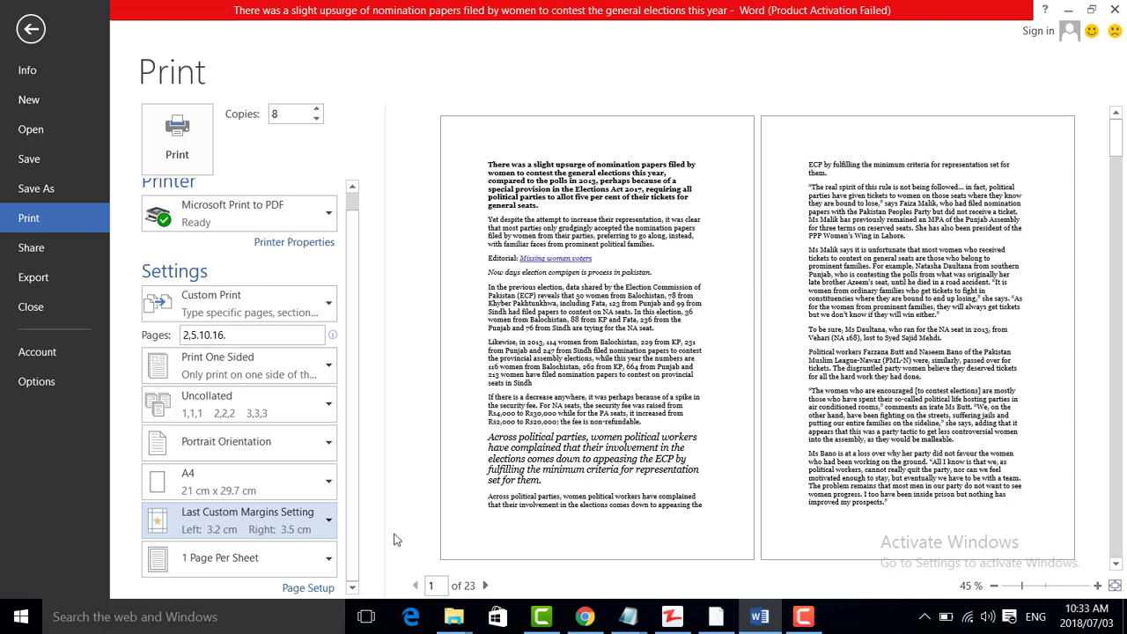
Check the new margins in the preview and set the printout to 4 pages per sheet.
{"action": "scroll", "coordinate": [510, 310], "scroll_direction": "down", "scroll_amount": 4}
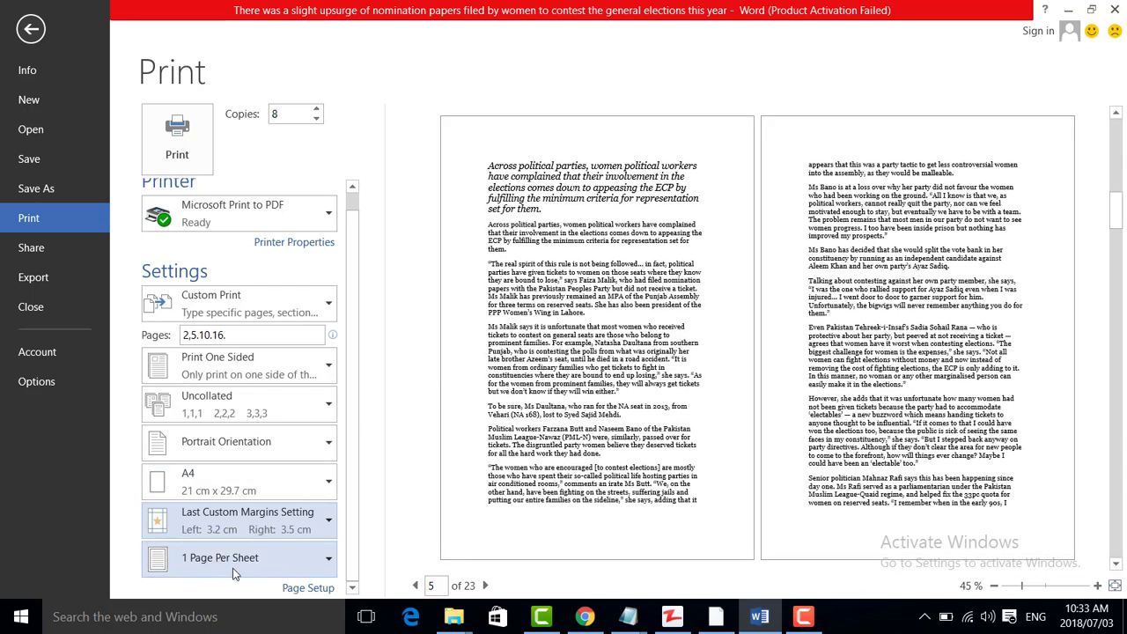
{"action": "left_click", "coordinate": [322, 567]}
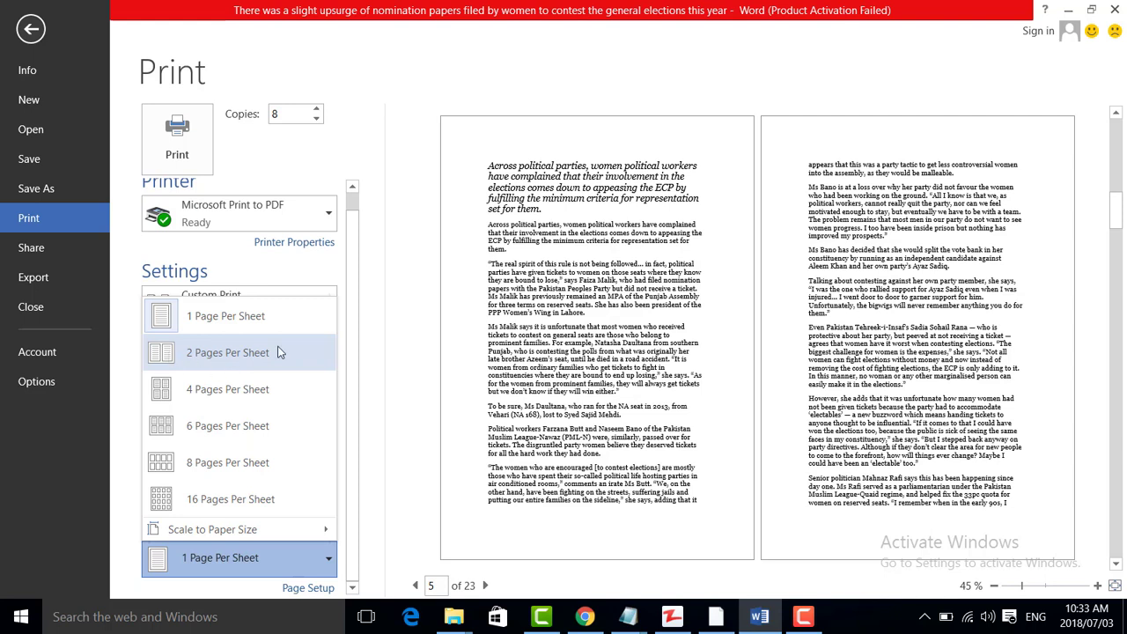
{"action": "left_click", "coordinate": [201, 399]}
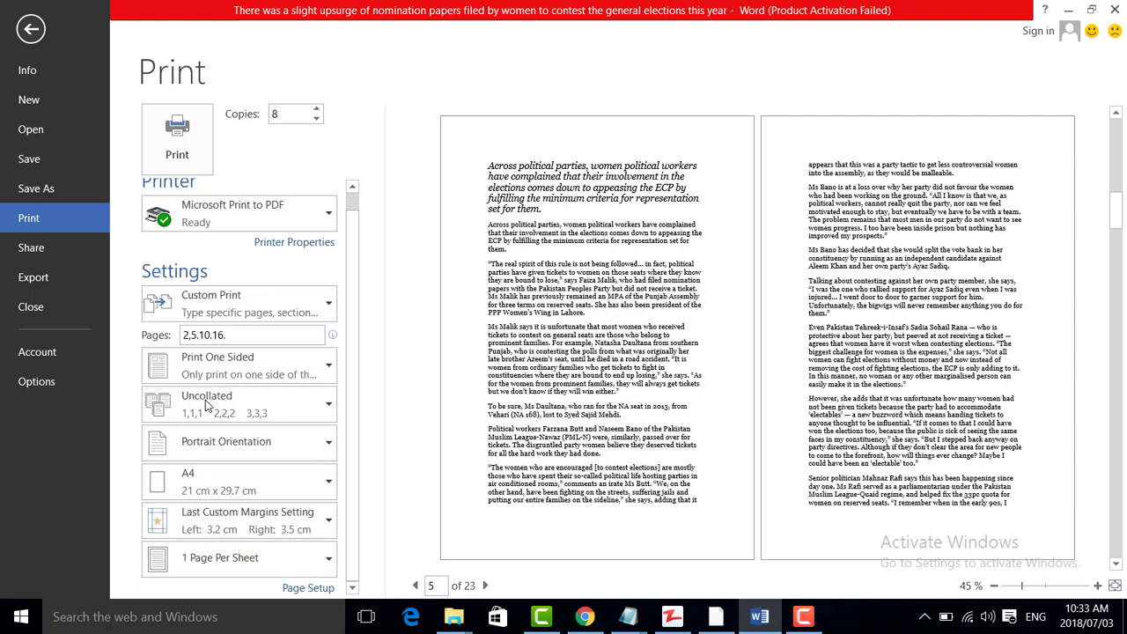
{"action": "left_click", "coordinate": [213, 564]}
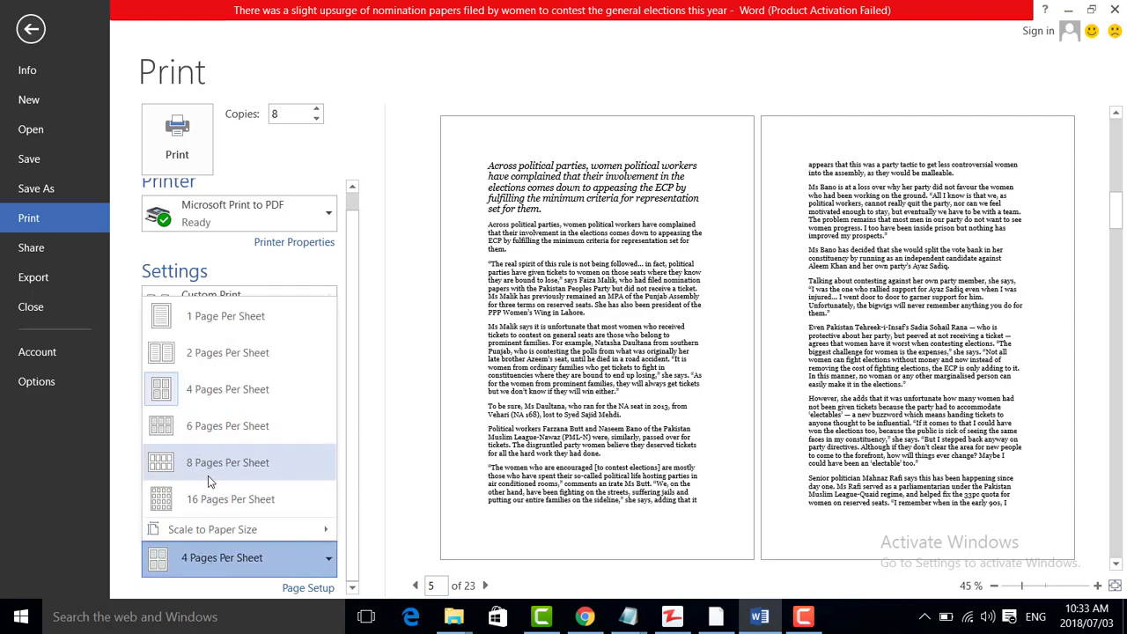